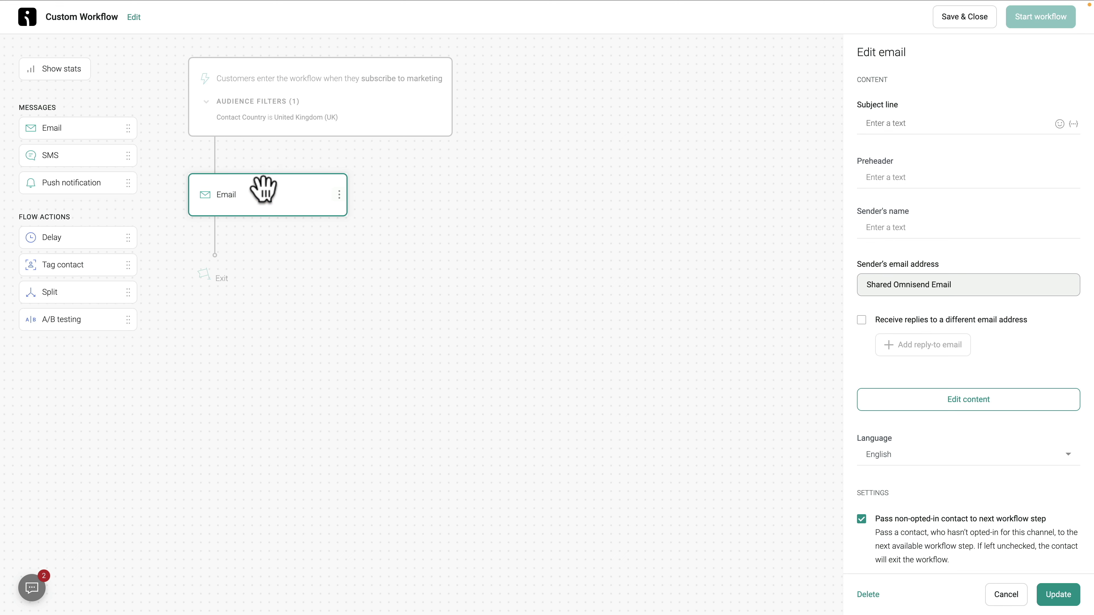
# - Set the email's subject line to "Hey [[contact.first_name]], welcome to our list!" with the contact's first-name personalization, and the sender's name to WPTuts
pyautogui.click(903, 123)
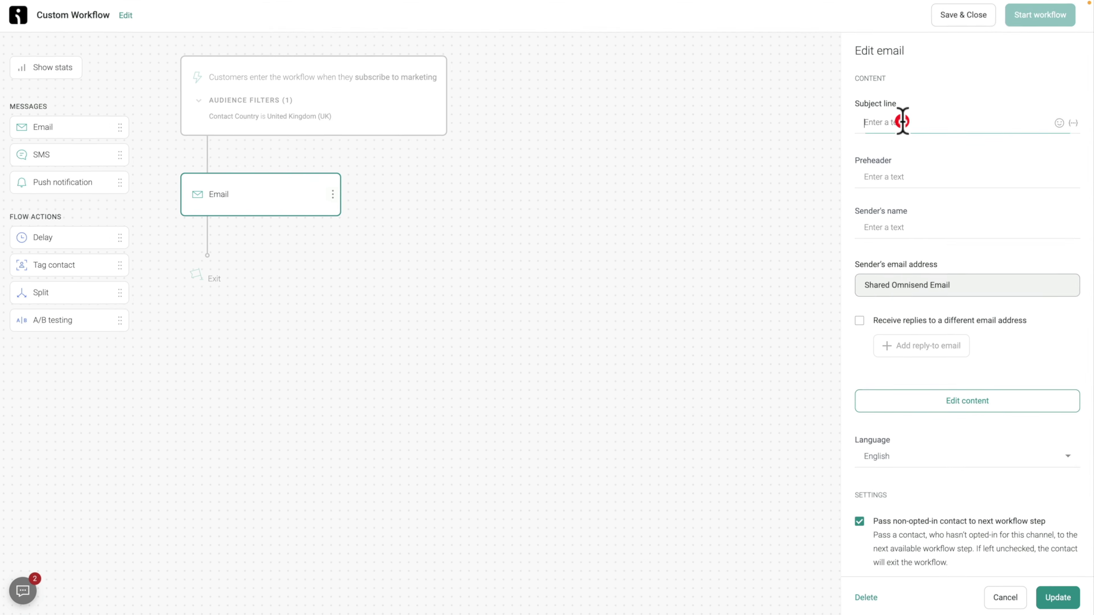
pyautogui.write('Hey')
pyautogui.click(1059, 74)
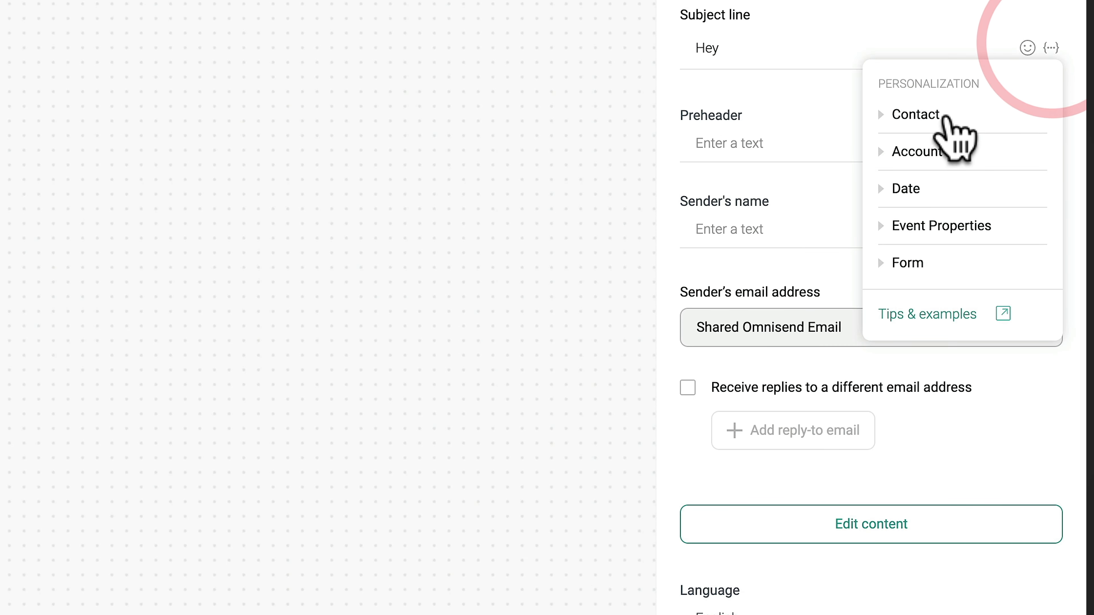
pyautogui.click(967, 131)
pyautogui.click(928, 172)
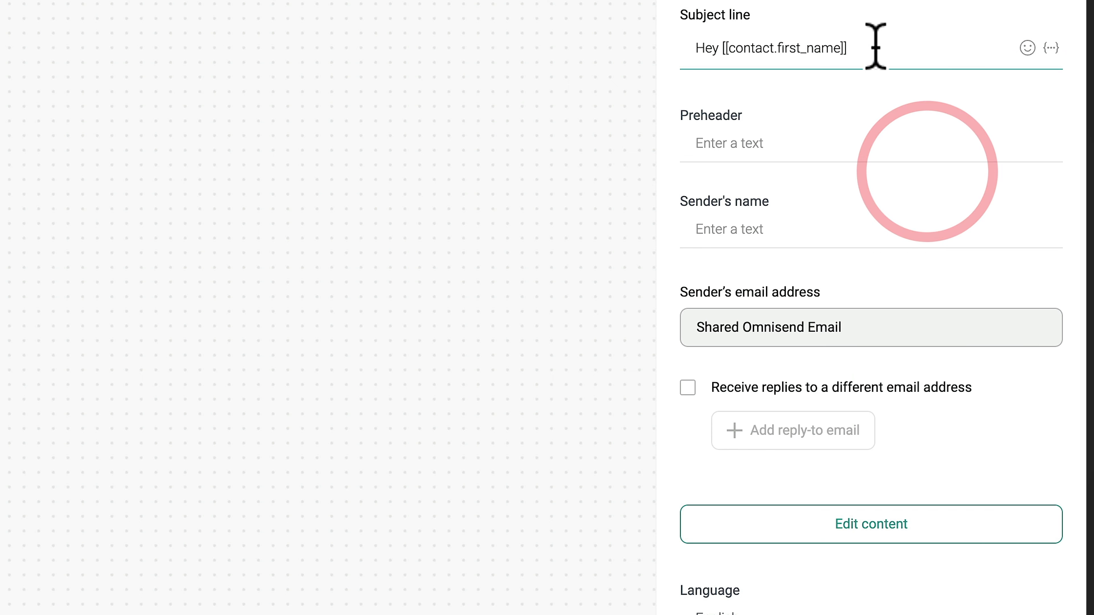
pyautogui.write(', welcome to our list!')
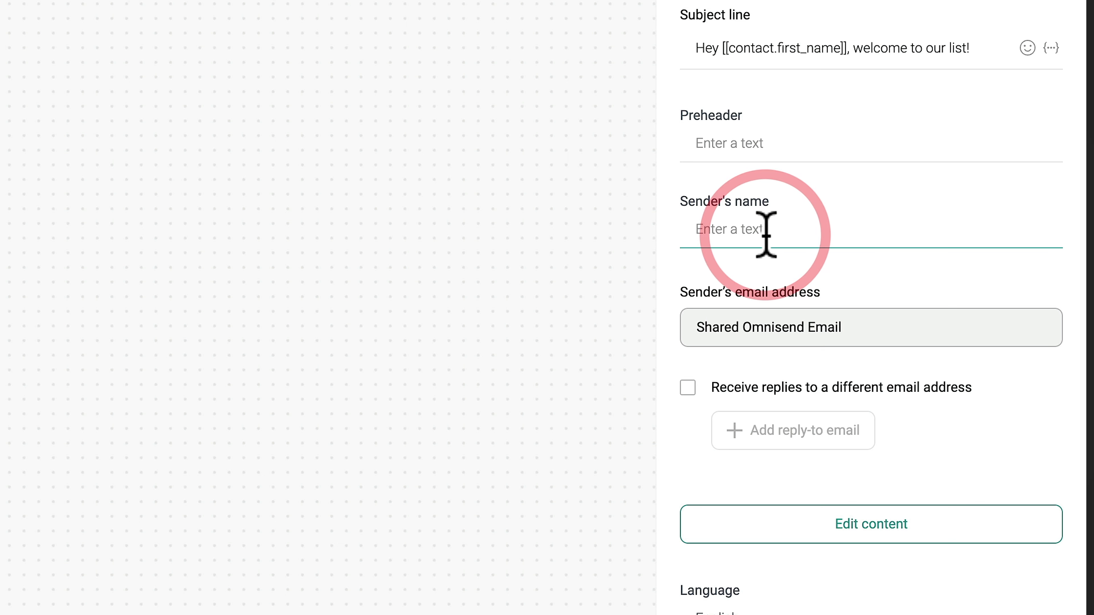
pyautogui.write('WPTuts')
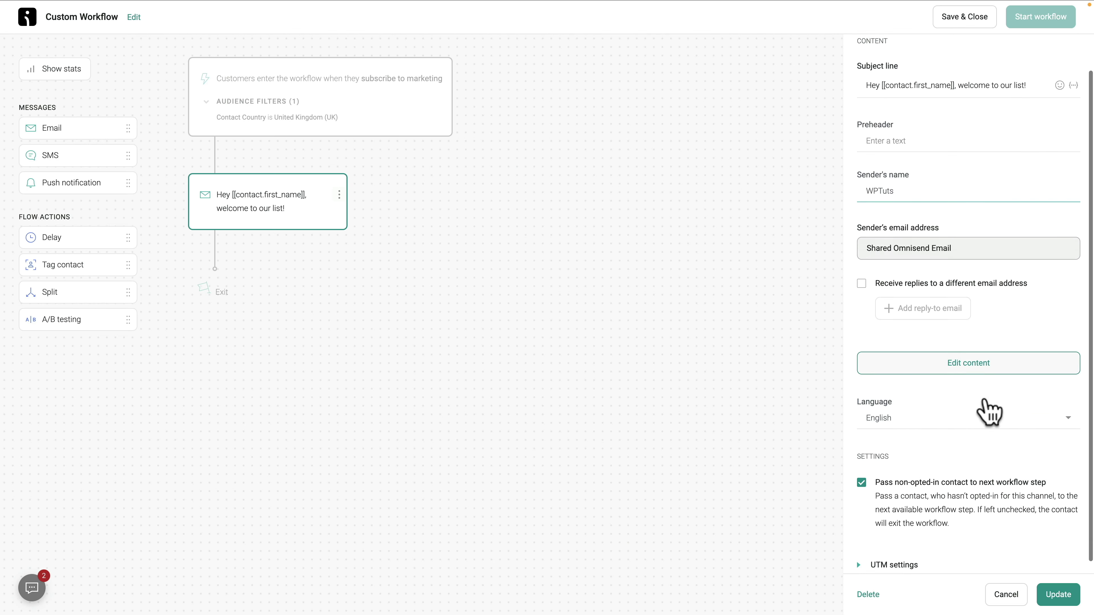
pyautogui.scroll(-1, 956, 474)
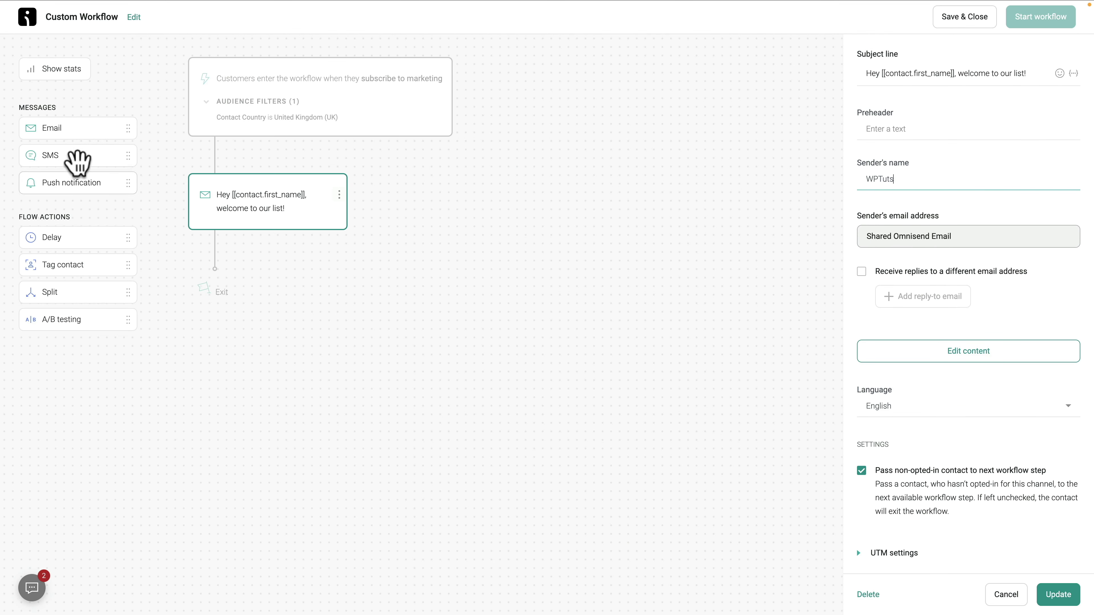
# - Add a delay of 7 days after the welcome email, with sending restricted to the selected days Monday to Friday
pyautogui.moveTo(55, 241); pyautogui.dragTo(243, 285)
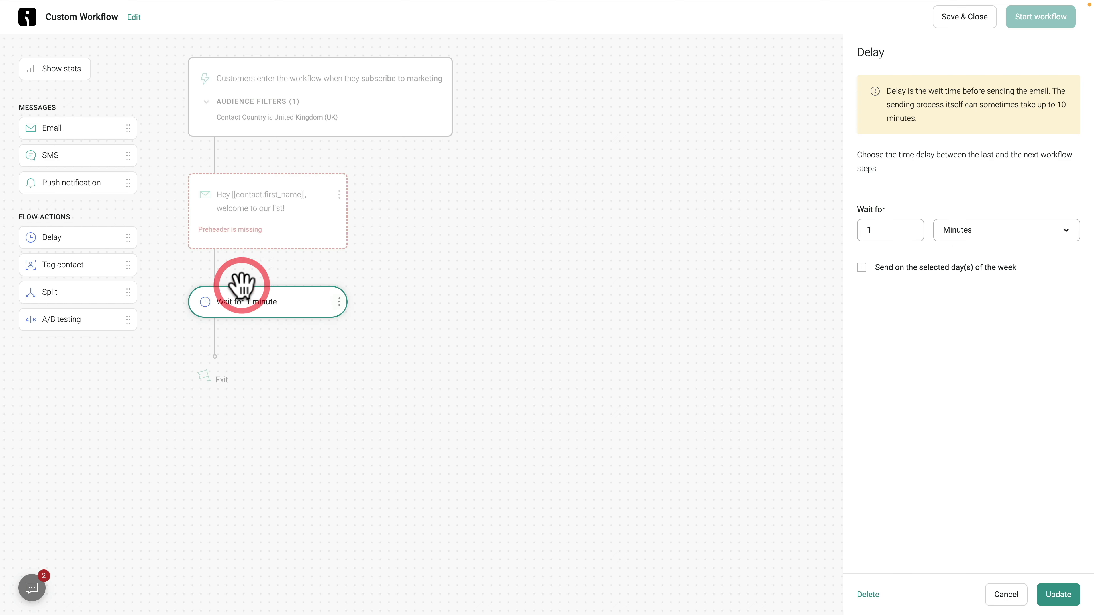
pyautogui.click(998, 225)
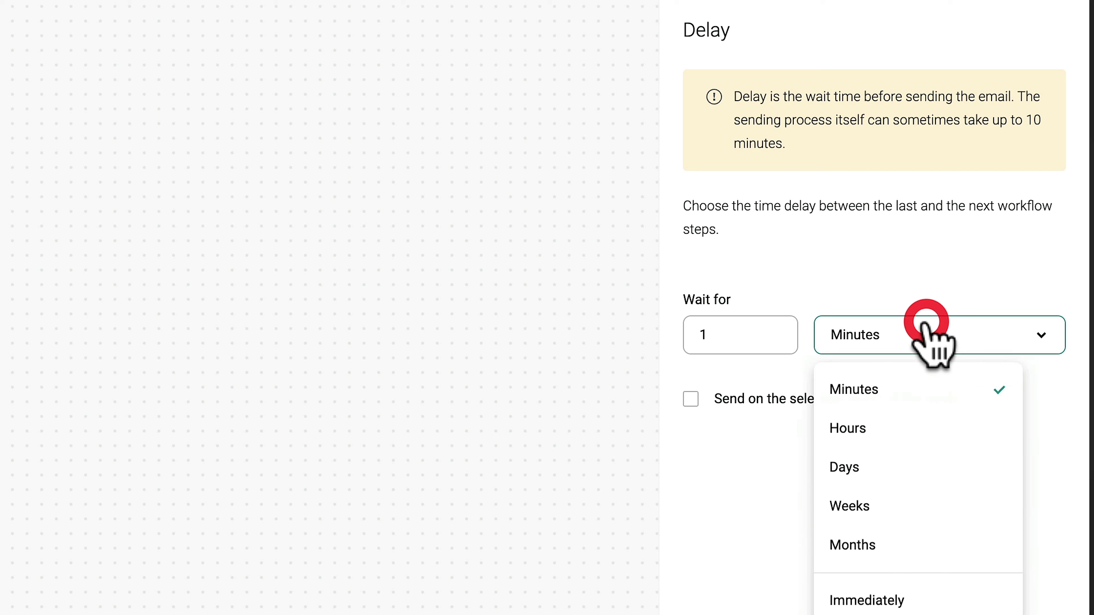
pyautogui.click(888, 467)
pyautogui.click(719, 338)
pyautogui.press('BackSpace')
pyautogui.write('7')
pyautogui.click(690, 400)
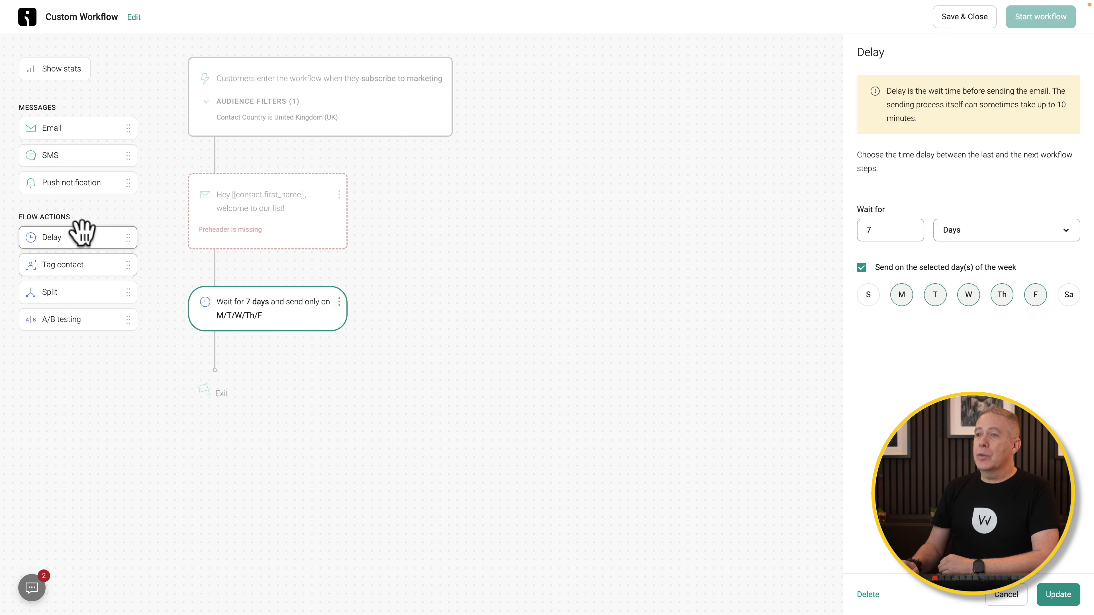
pyautogui.moveTo(70, 183); pyautogui.dragTo(251, 392)
pyautogui.click(258, 407)
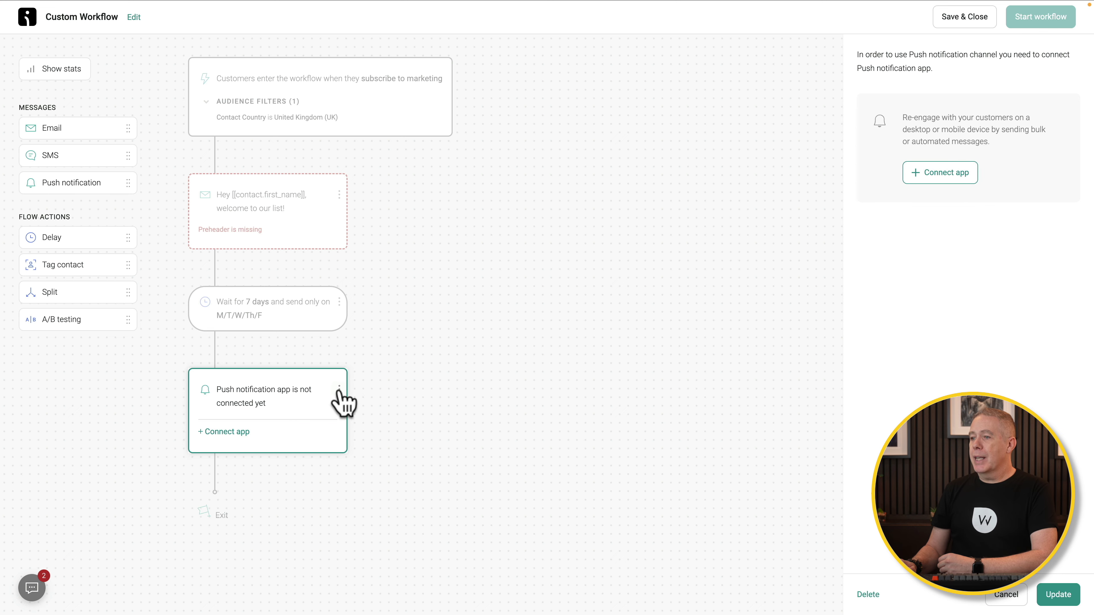
pyautogui.click(307, 412)
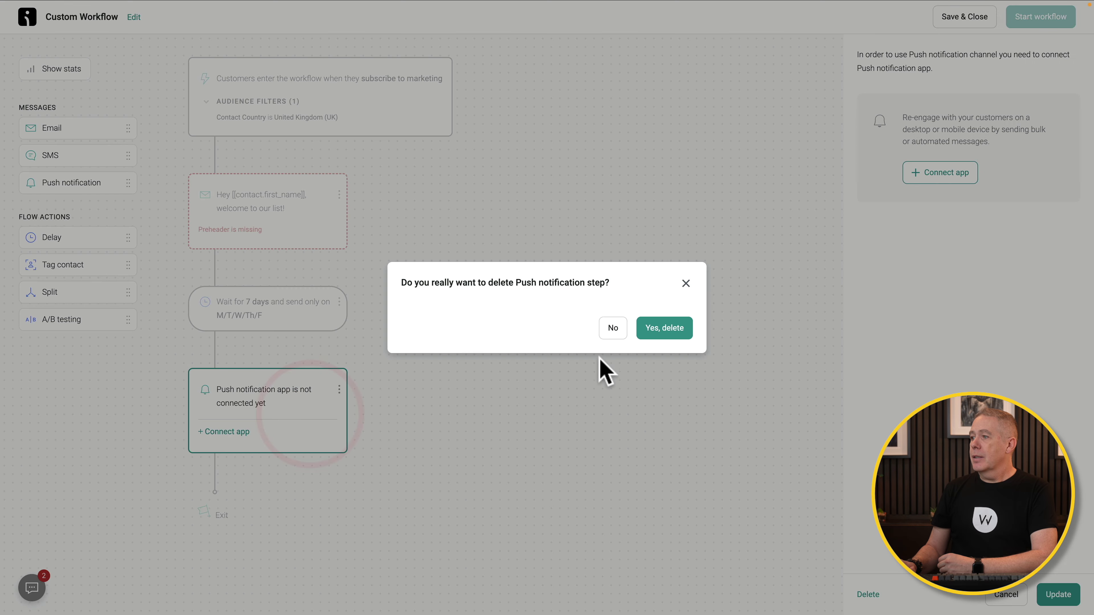
pyautogui.click(652, 334)
# - Add a second email after the 7-day delay with the subject line "Follow up email!"
pyautogui.moveTo(62, 129); pyautogui.dragTo(288, 389)
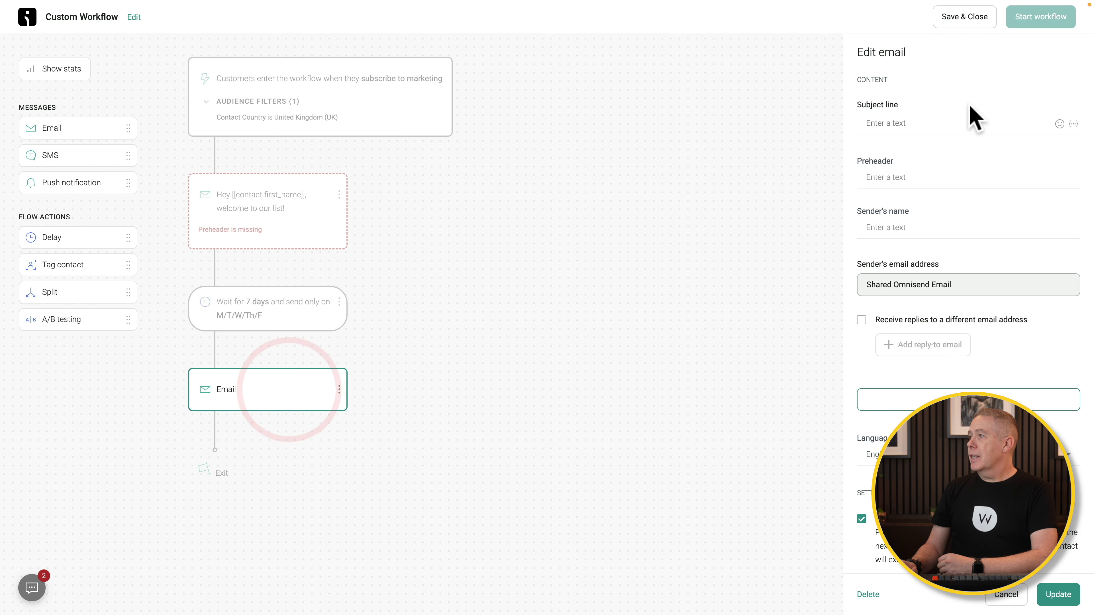
pyautogui.write('Follow up email!')
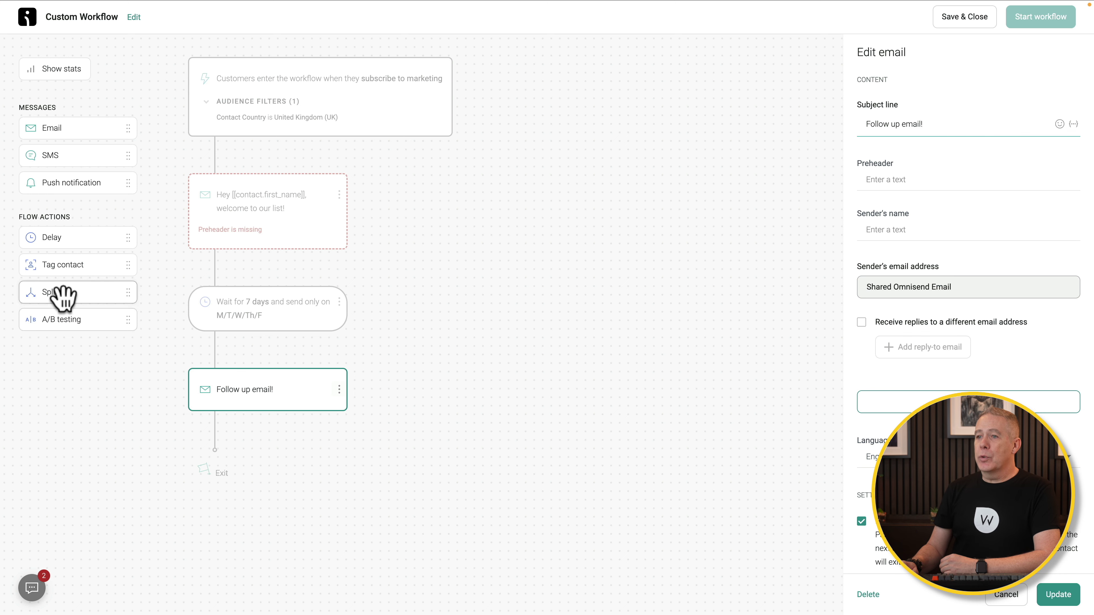
# - Add an A/B testing split after the follow-up email and pick path A for all participants
pyautogui.moveTo(55, 319); pyautogui.dragTo(224, 466)
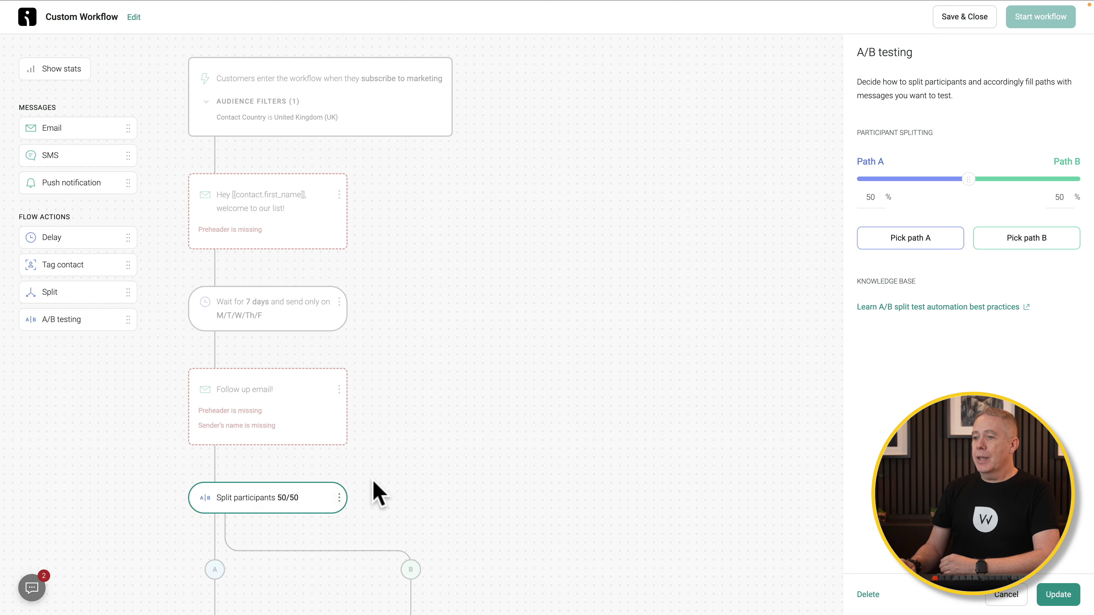
pyautogui.scroll(-3, 378, 496)
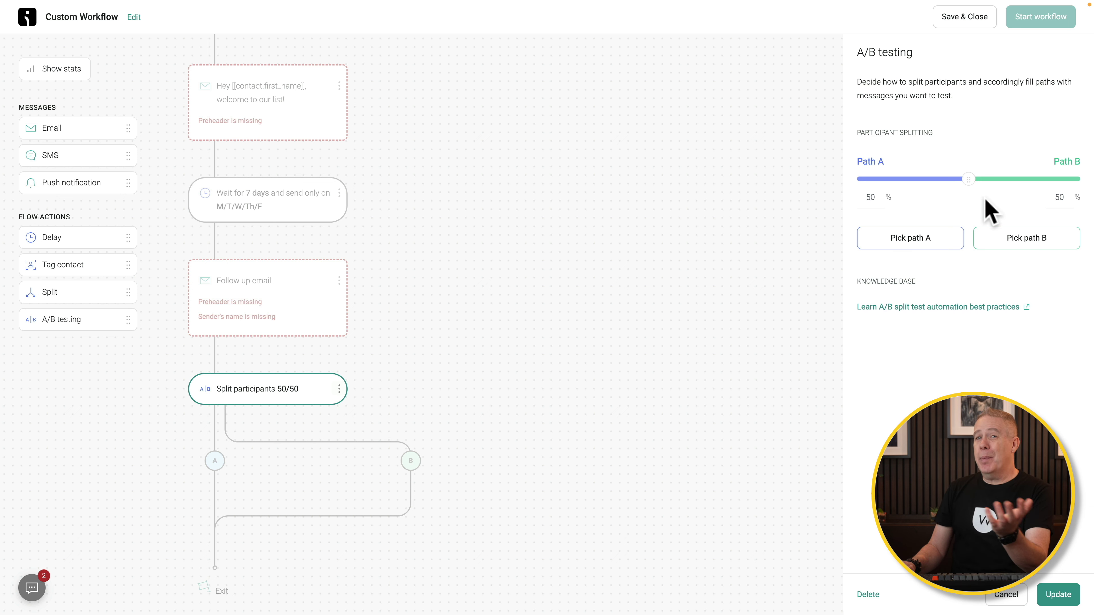
pyautogui.moveTo(967, 179); pyautogui.dragTo(933, 182)
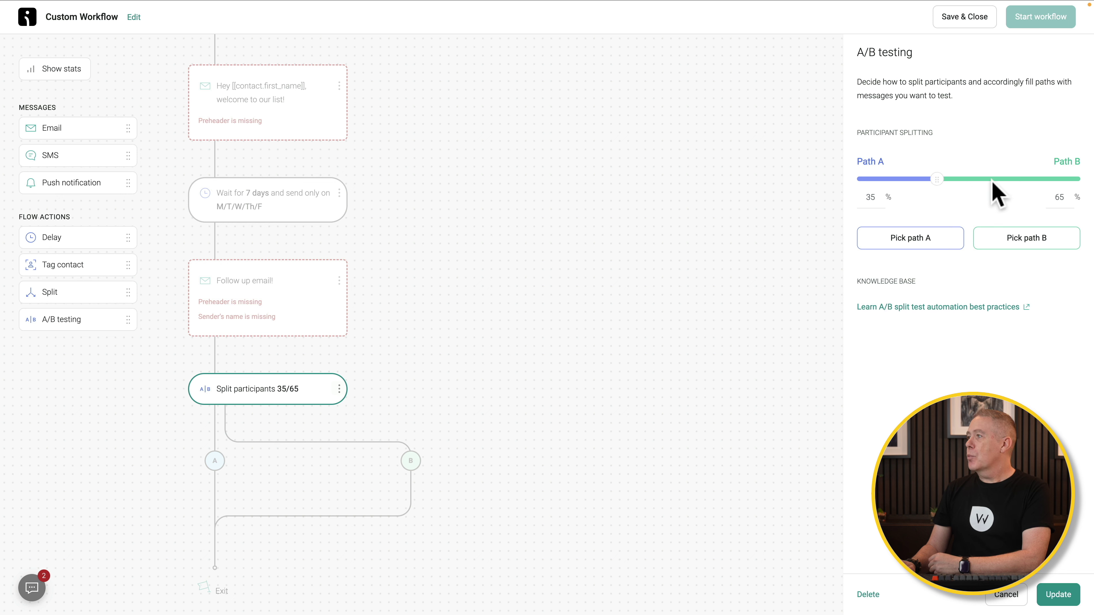
pyautogui.moveTo(938, 179); pyautogui.dragTo(971, 181)
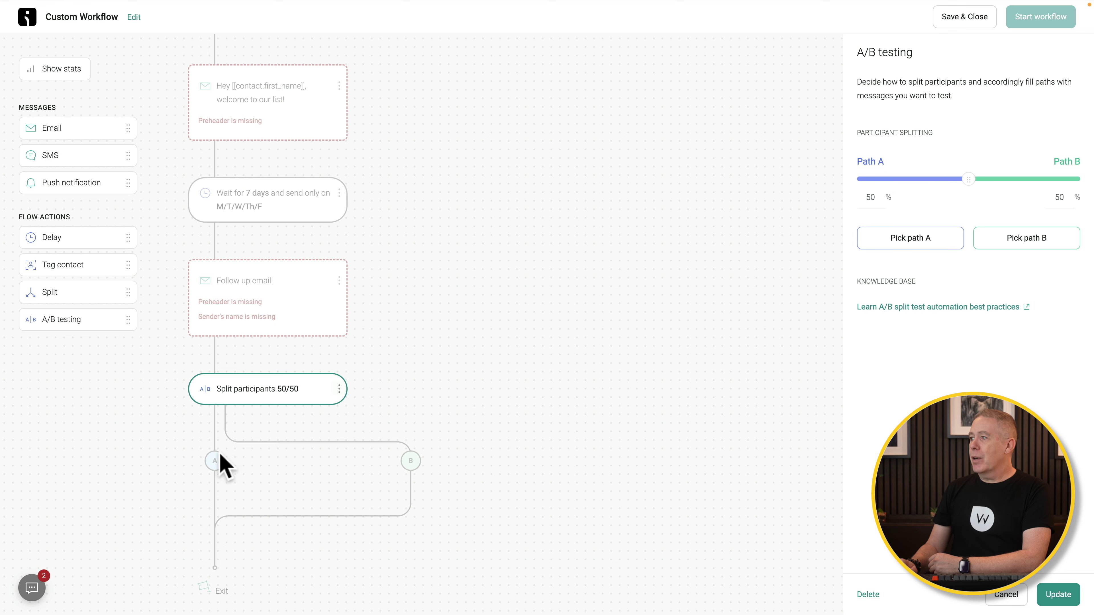
pyautogui.click(901, 237)
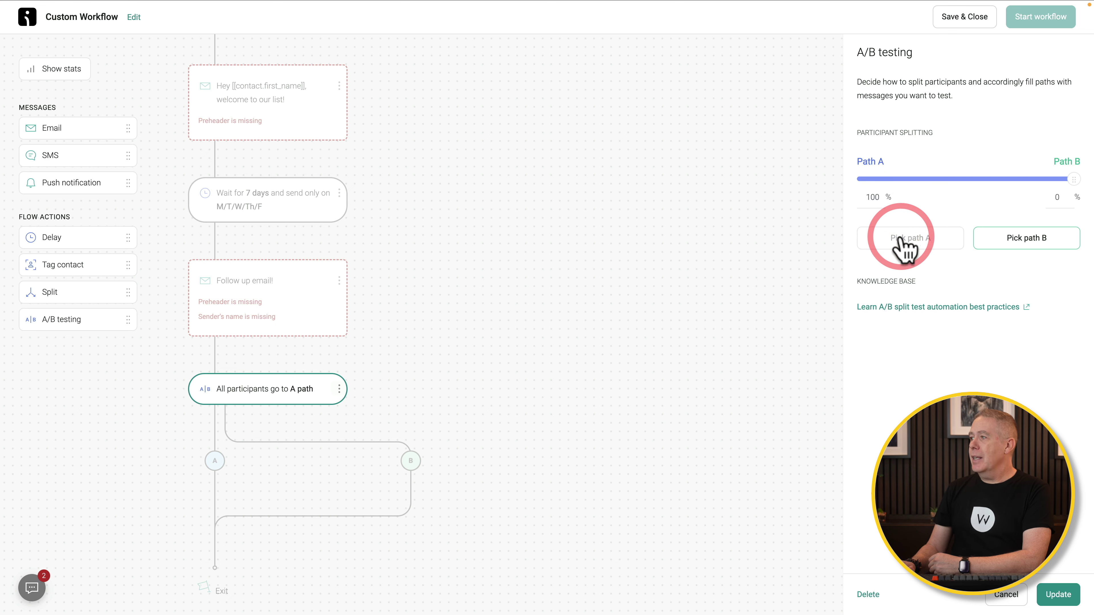
# - Add an email to path A with the subject line "Email sample A" and the preheader "Sample"
pyautogui.moveTo(220, 471); pyautogui.dragTo(219, 458)
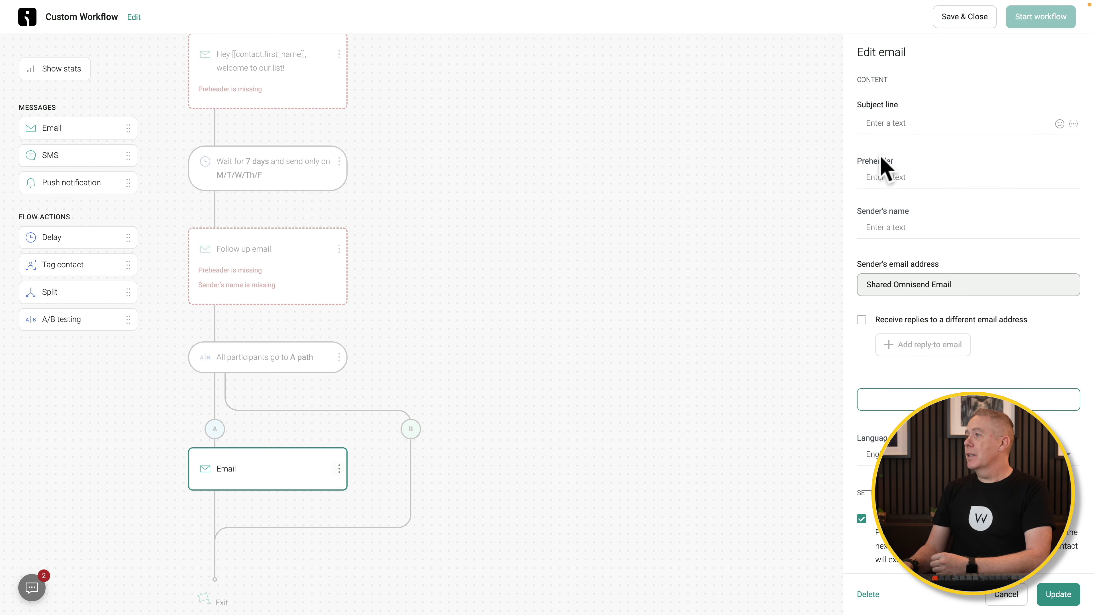
pyautogui.click(922, 125)
pyautogui.write('Email sample A')
pyautogui.write('Sample')
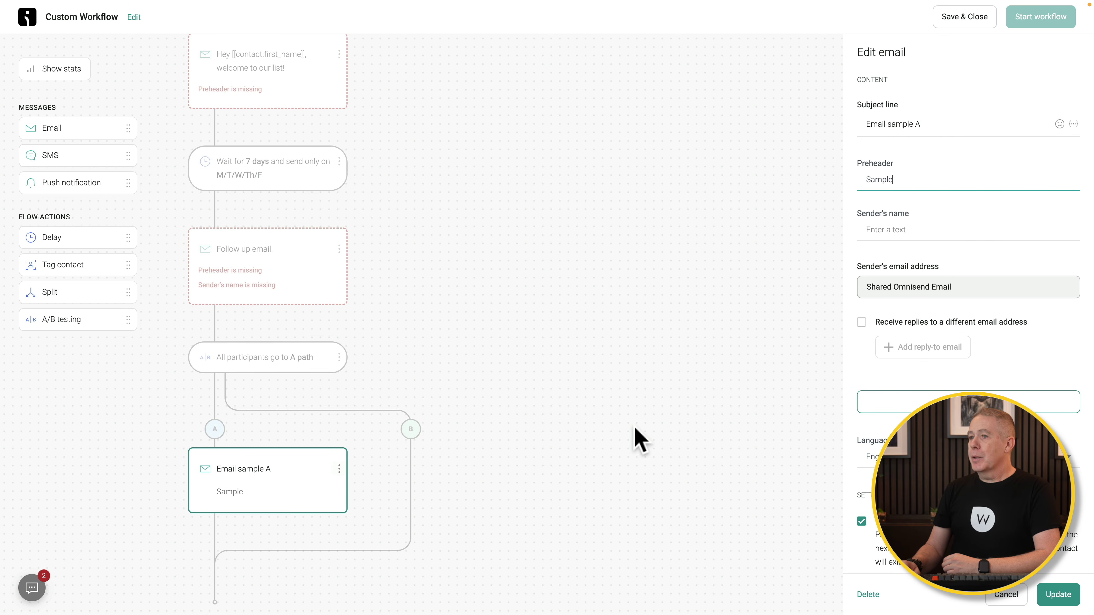
# - Add an email to path B with the subject line "Email Sample B" and the preheader "Sample B"
pyautogui.moveTo(58, 128); pyautogui.dragTo(442, 446)
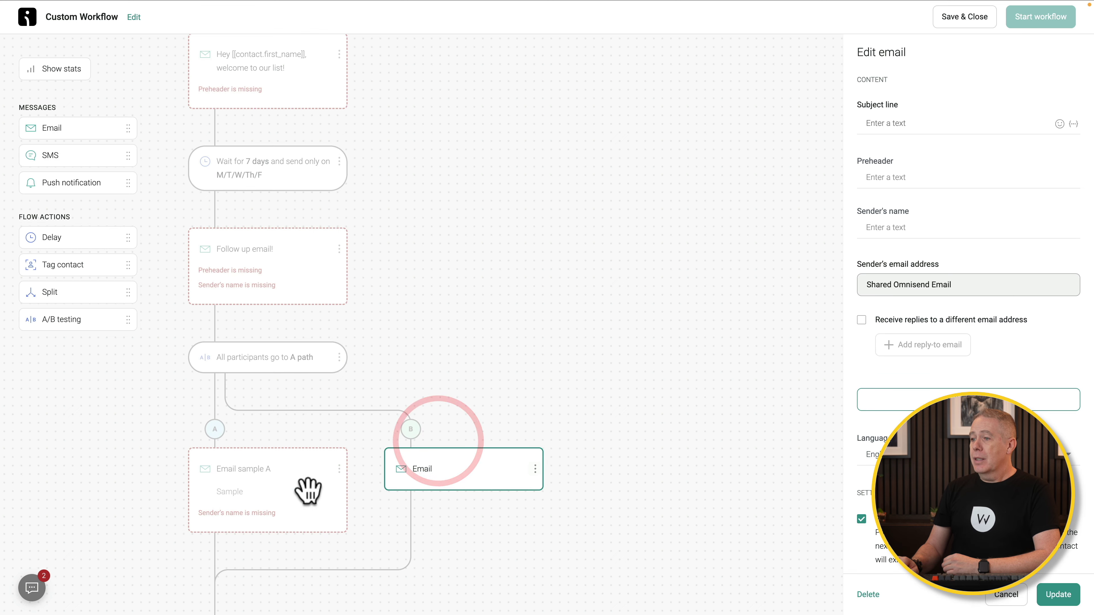
pyautogui.click(463, 470)
pyautogui.click(908, 123)
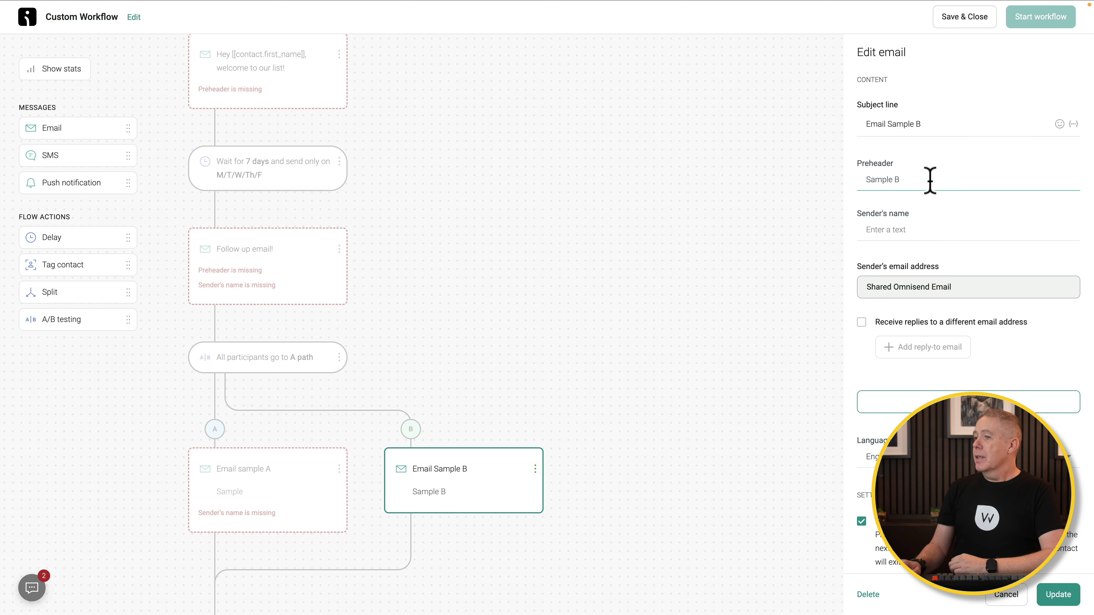
pyautogui.click(929, 180)
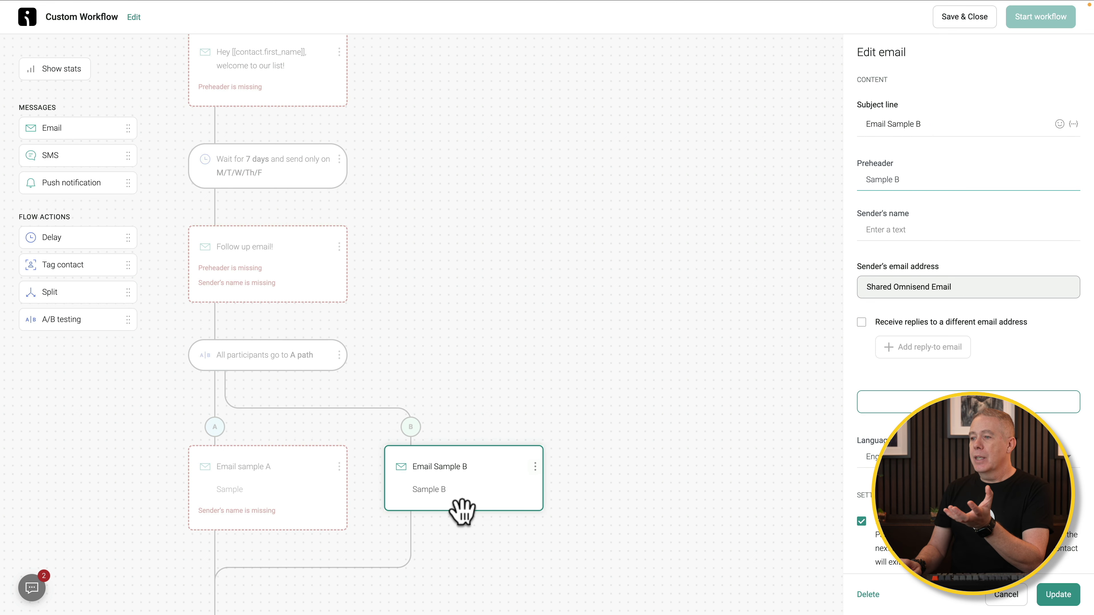
pyautogui.scroll(-2, 457, 508)
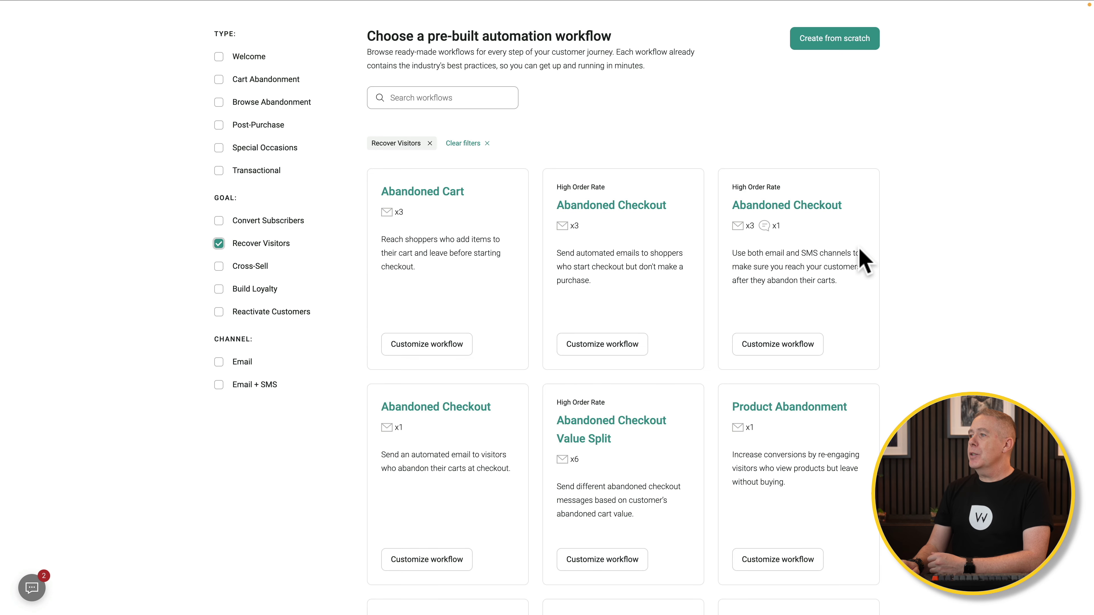
# - Open the pre-built Abandoned Checkout workflow that combines email and SMS, and examine its sequence of messages and delays and its SMS settings
pyautogui.click(805, 203)
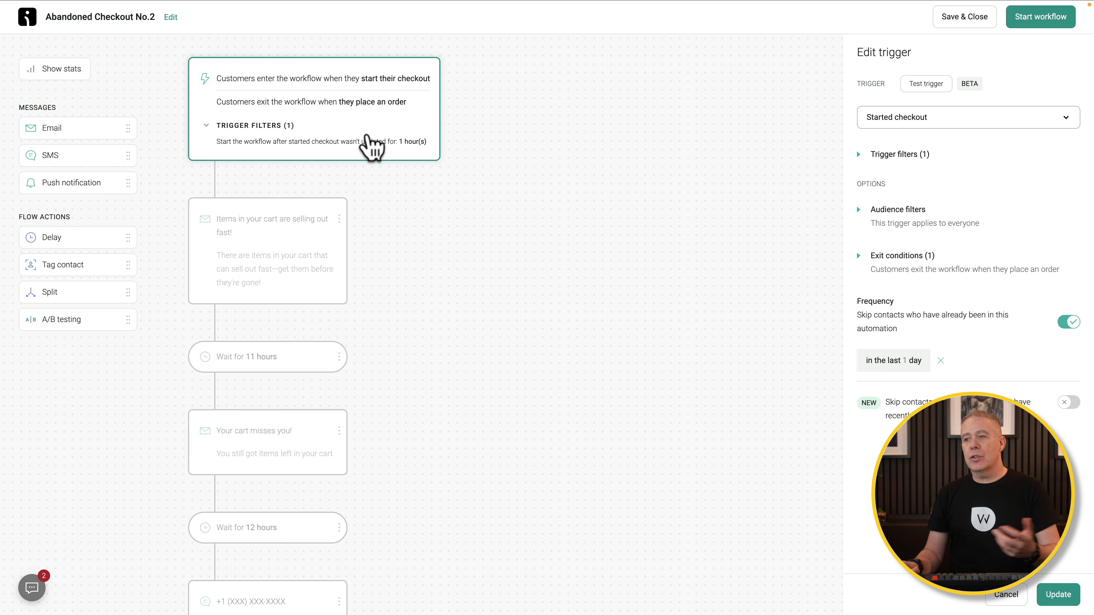
pyautogui.scroll(-3, 464, 391)
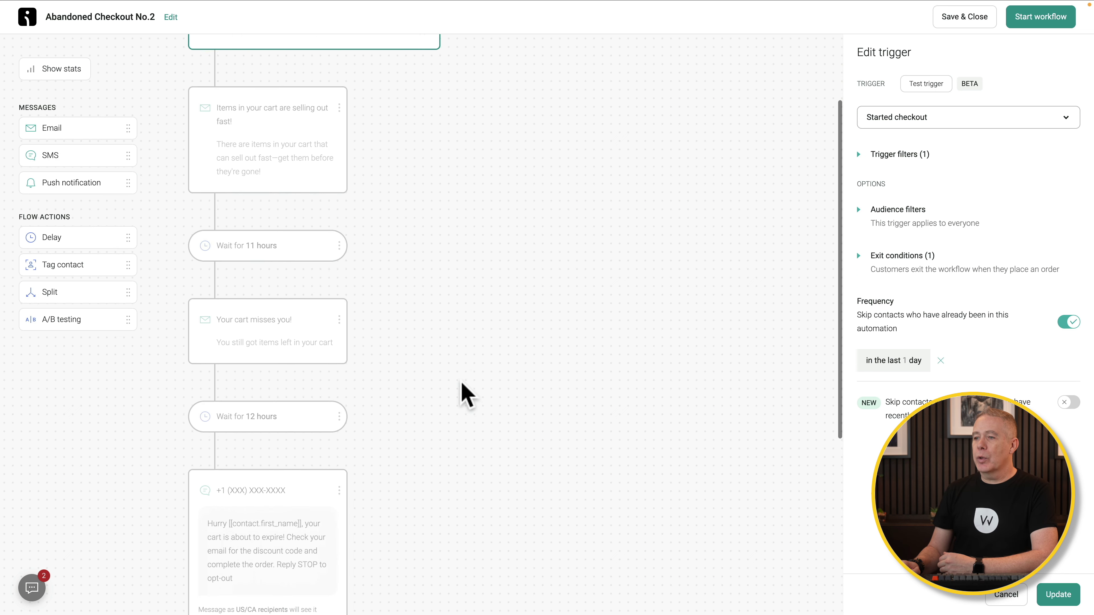
pyautogui.scroll(-2, 464, 391)
pyautogui.scroll(5, 464, 391)
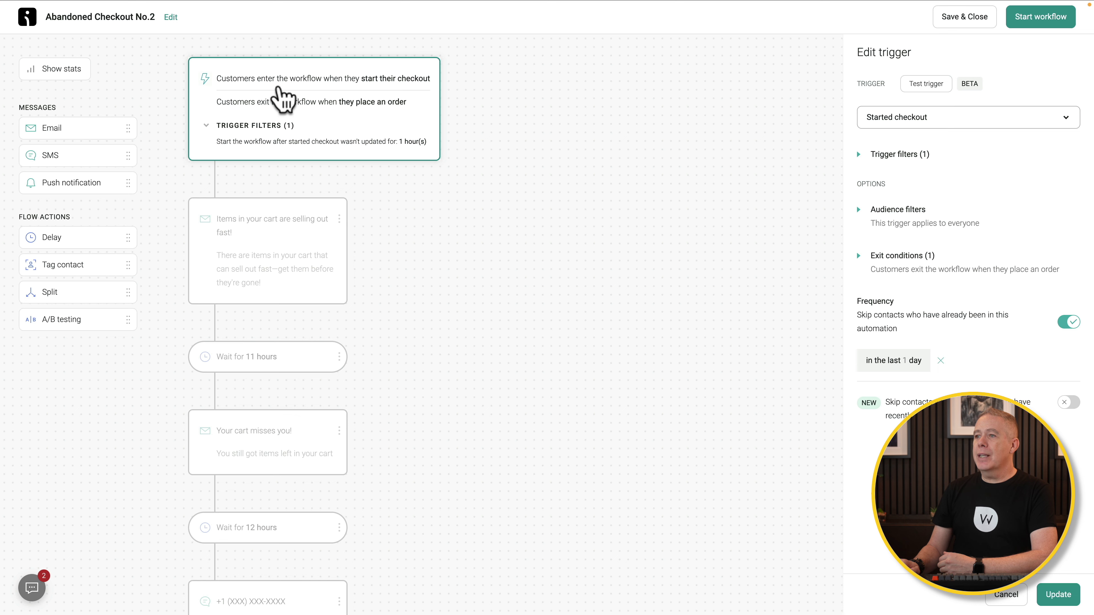
pyautogui.scroll(-2, 427, 412)
pyautogui.scroll(-6, 426, 409)
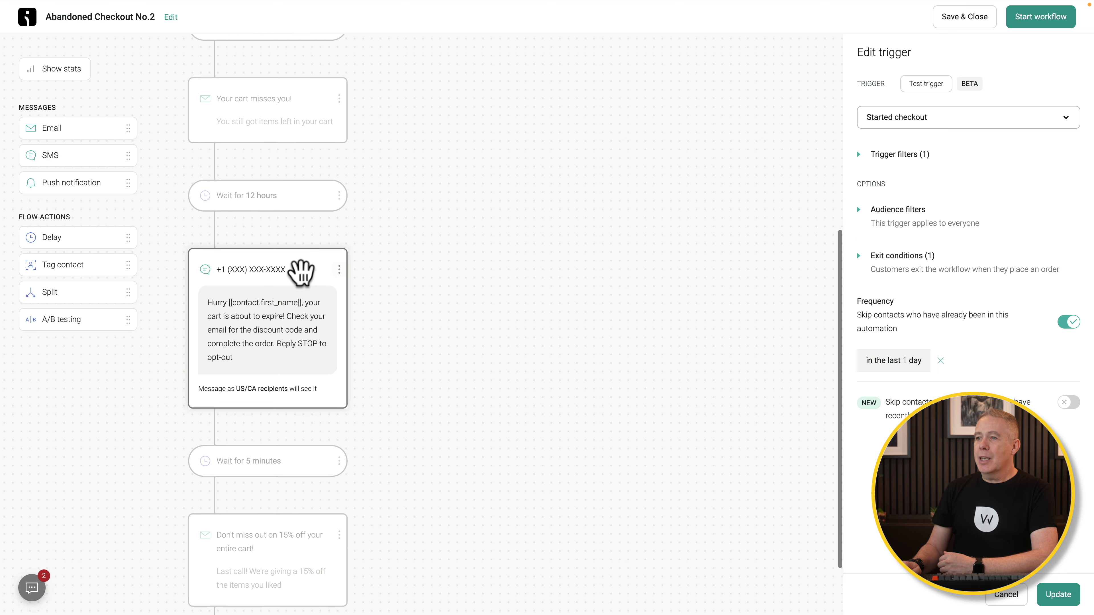
pyautogui.click(303, 270)
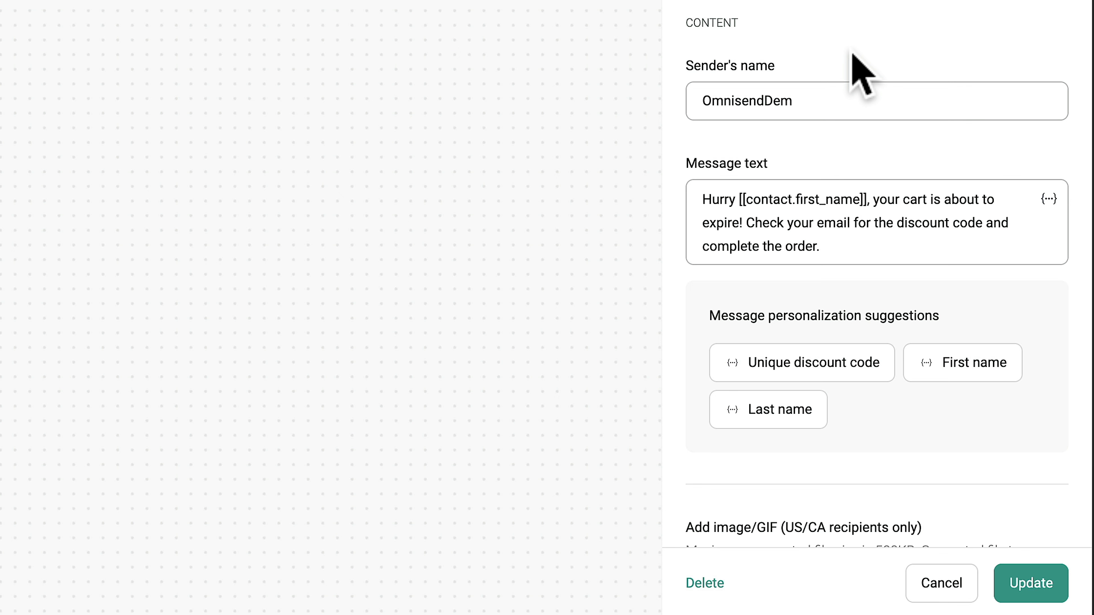
pyautogui.scroll(-3, 852, 54)
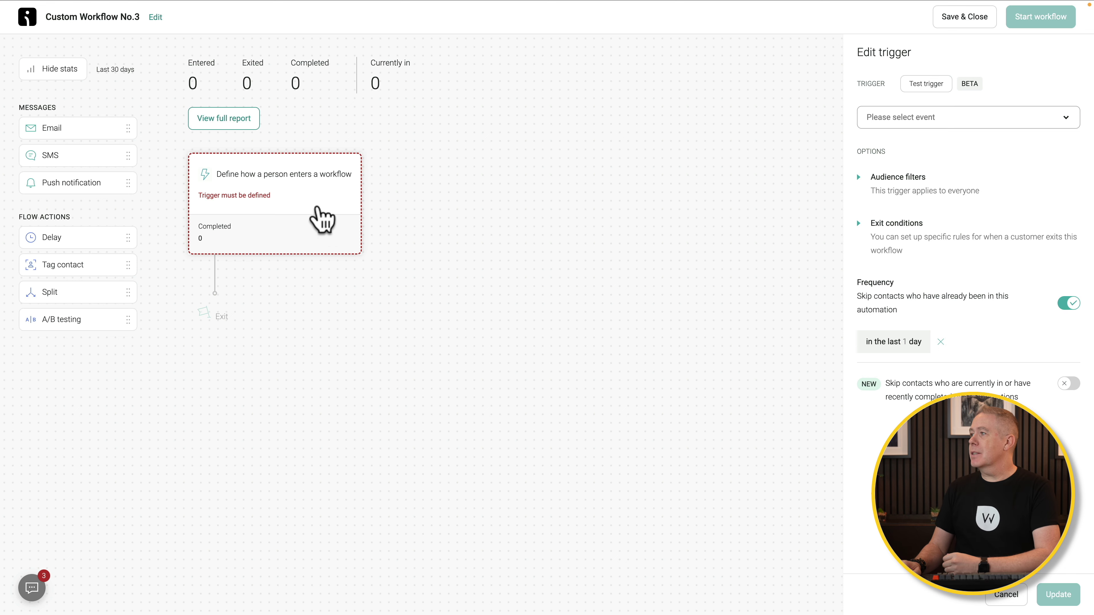
# - Set the custom workflow's trigger event to Started checkout
pyautogui.click(944, 121)
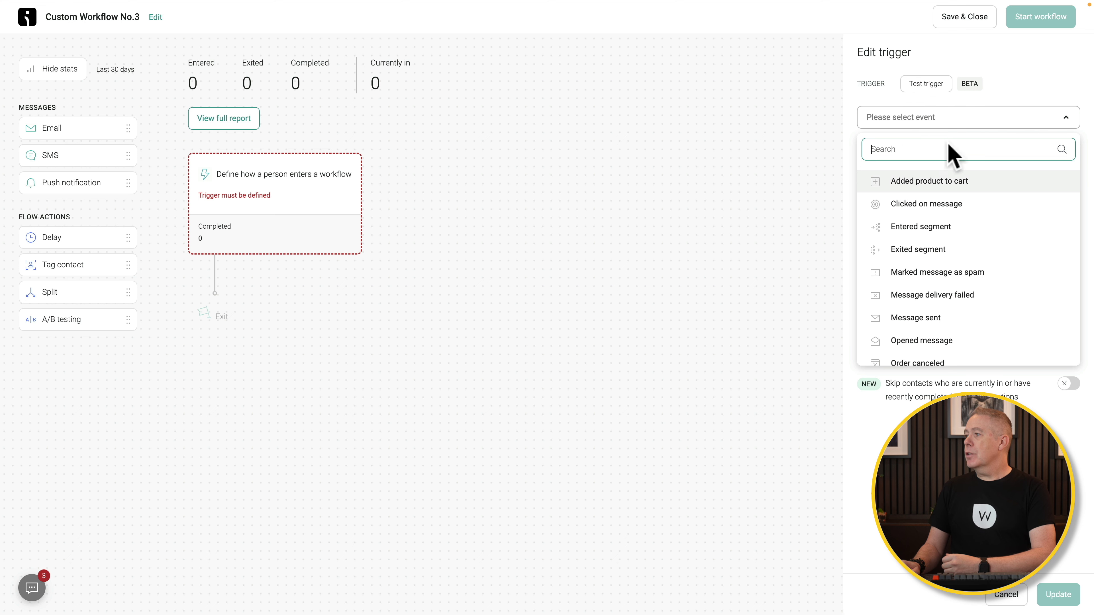
pyautogui.scroll(-1, 975, 288)
pyautogui.scroll(-4, 977, 298)
pyautogui.scroll(-4, 978, 298)
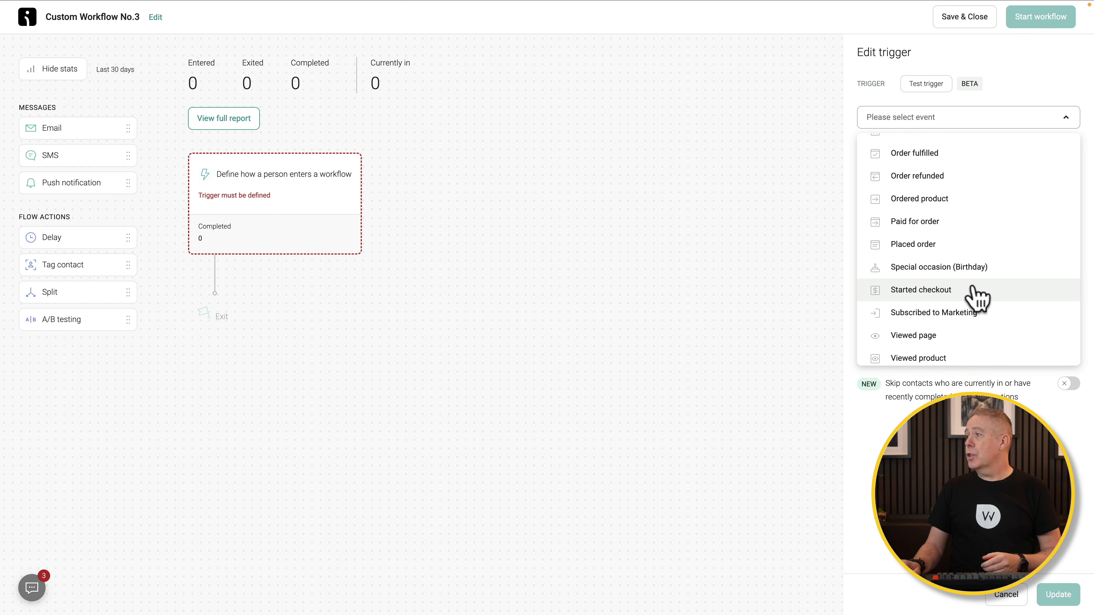
pyautogui.click(974, 288)
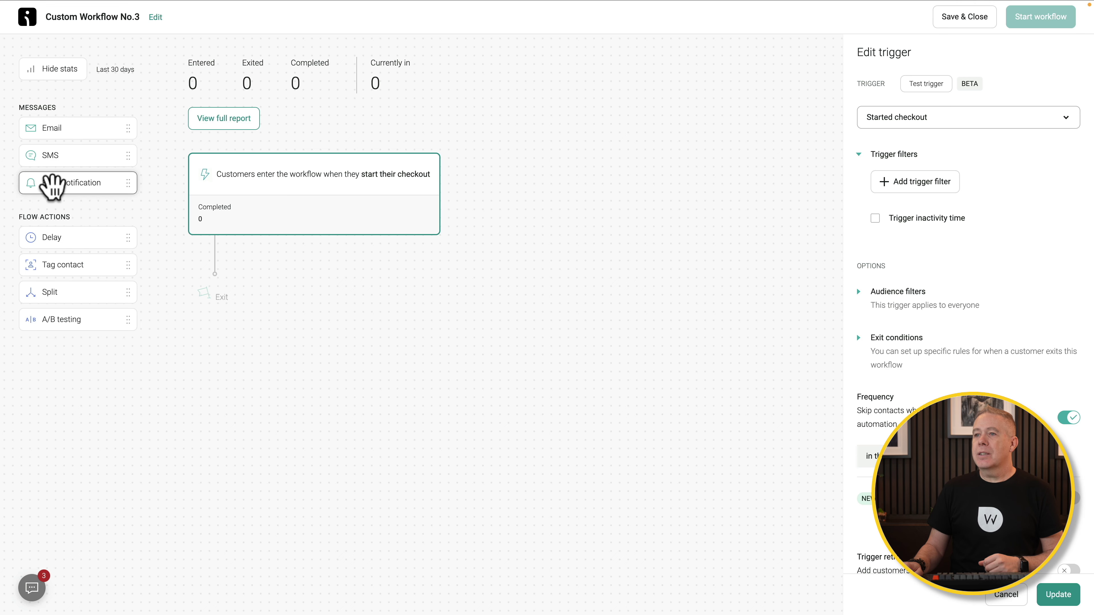
# - Add a push notification after the checkout trigger and set its title to "Buy more and save 10%"
pyautogui.moveTo(54, 189); pyautogui.dragTo(217, 276)
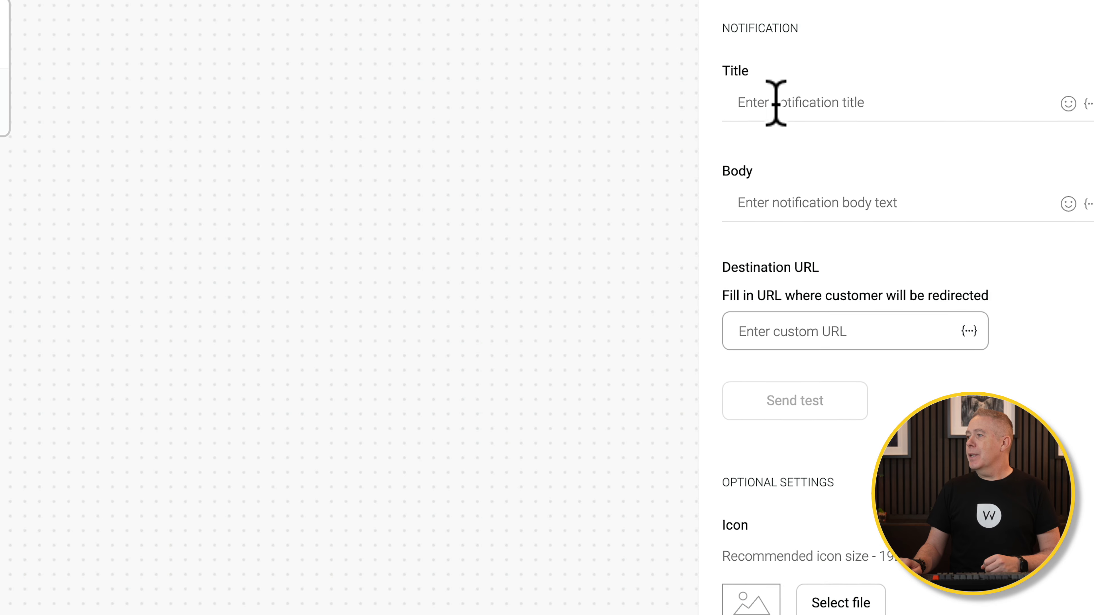
pyautogui.click(775, 101)
pyautogui.write('Buy more and save 10%')
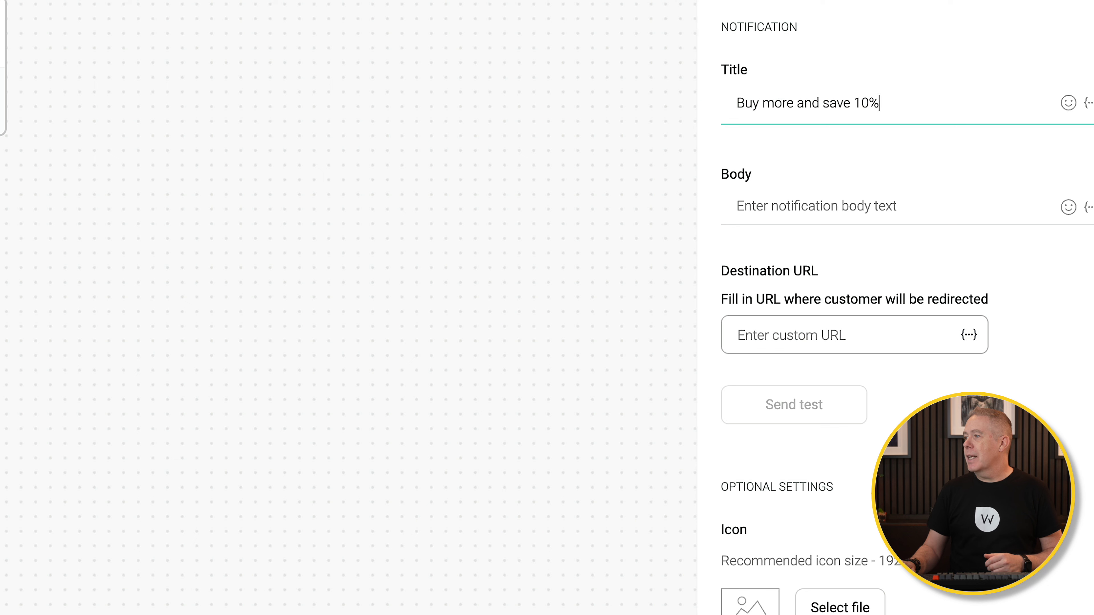
# - Set the notification body to "Hey [[contact.first_name]], how would you like to save 10%? Spend another £50 and use the code 'SAVEBIG' a checkout!"
pyautogui.click(753, 204)
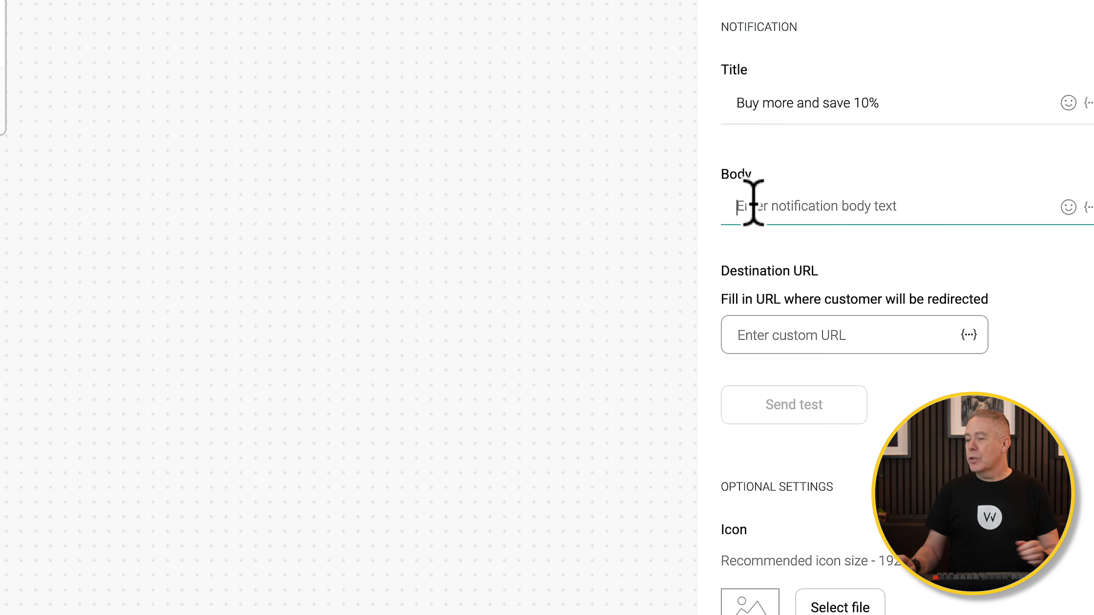
pyautogui.write("Hey [[contact.first_name]], how would you like to save 10%? Spend another £50 and use the code 'SAVEBIG' a checkout!")
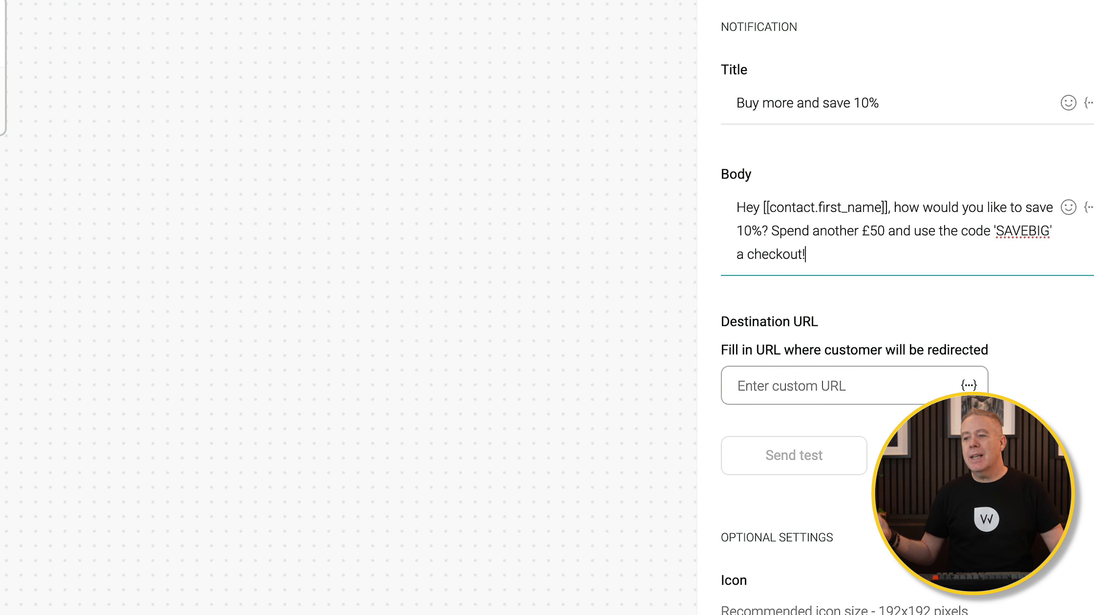
pyautogui.scroll(-3, 904, 308)
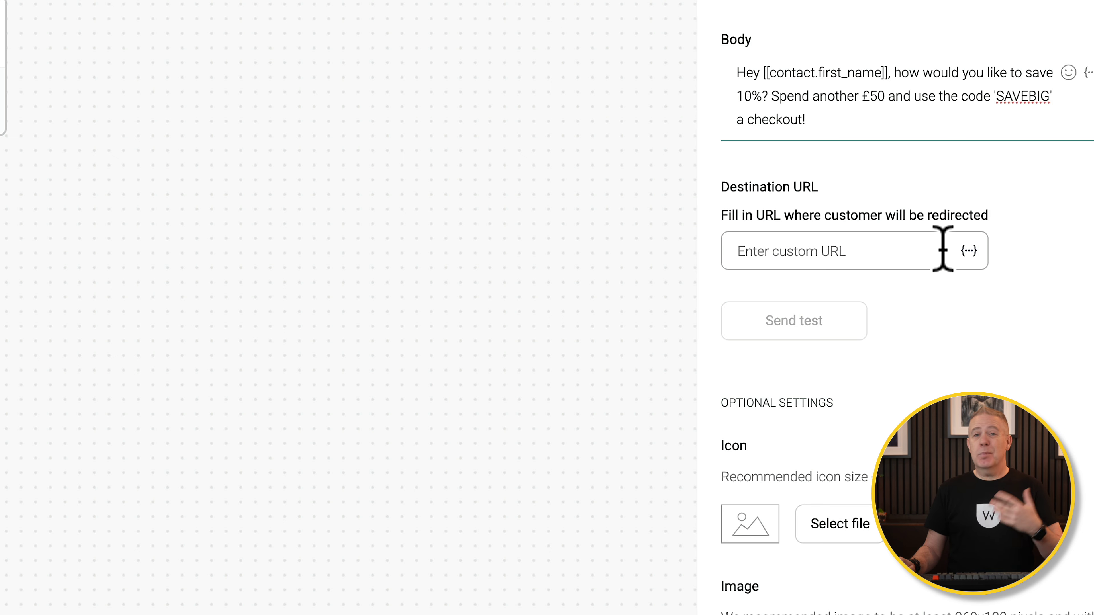
pyautogui.click(888, 245)
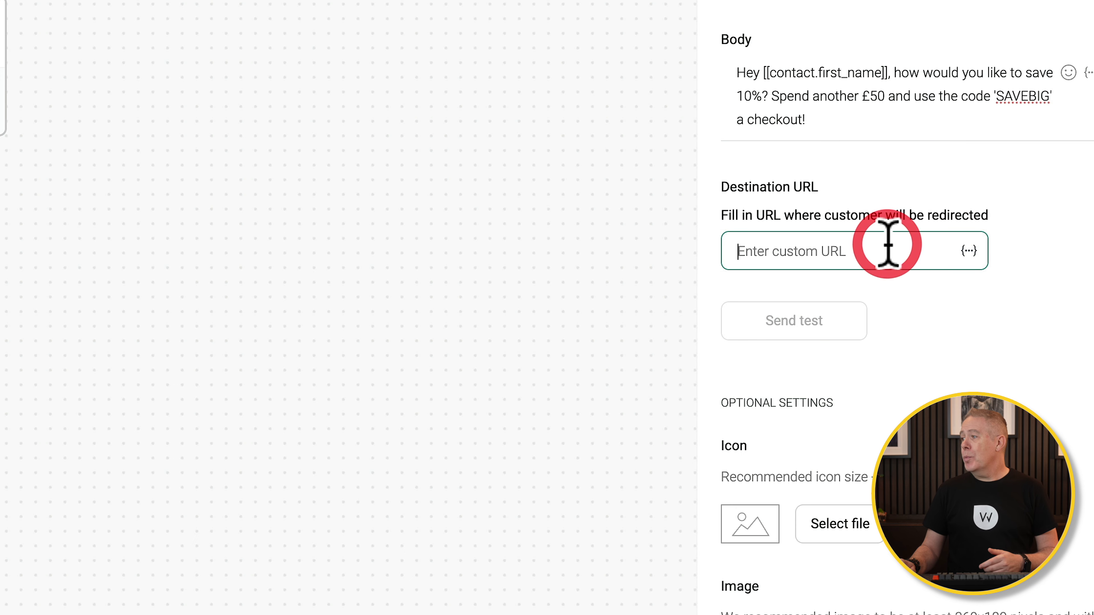
pyautogui.click(772, 250)
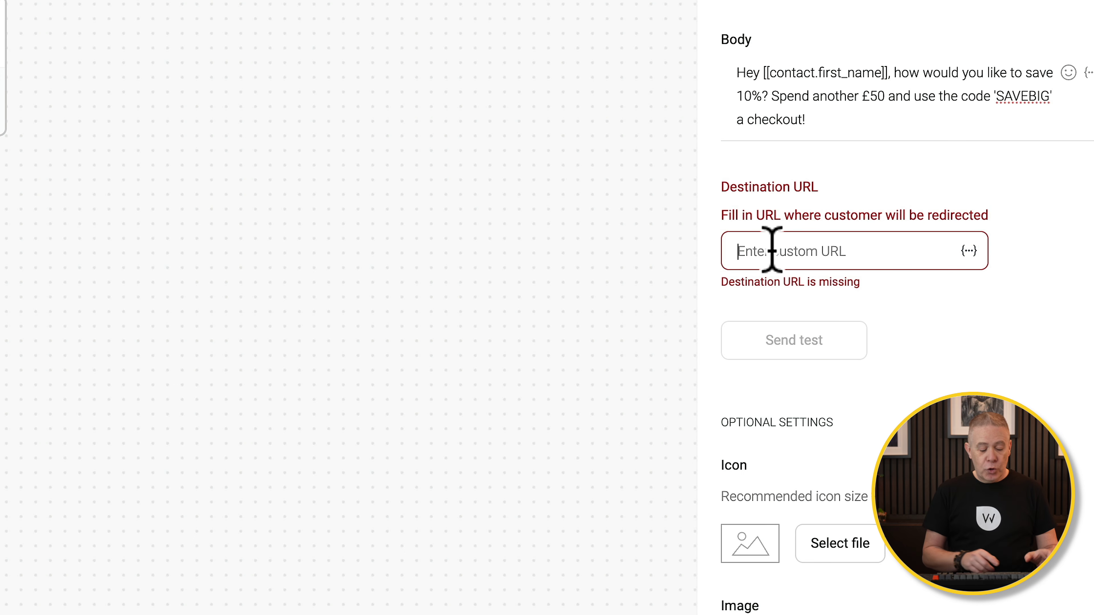
pyautogui.write('https://pleasant-tapir-88054a.instawp.xyz/product/color-sneakers/')
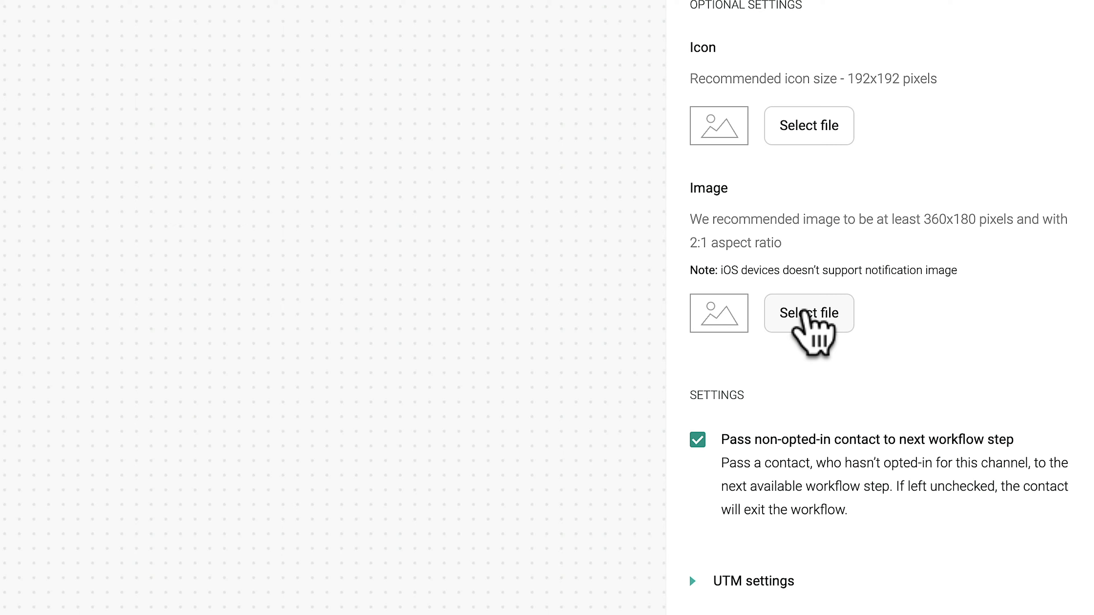
# - Add shop-item-8_optimized.jpeg from the Desktop as the push notification's image and expand its UTM settings
pyautogui.click(806, 312)
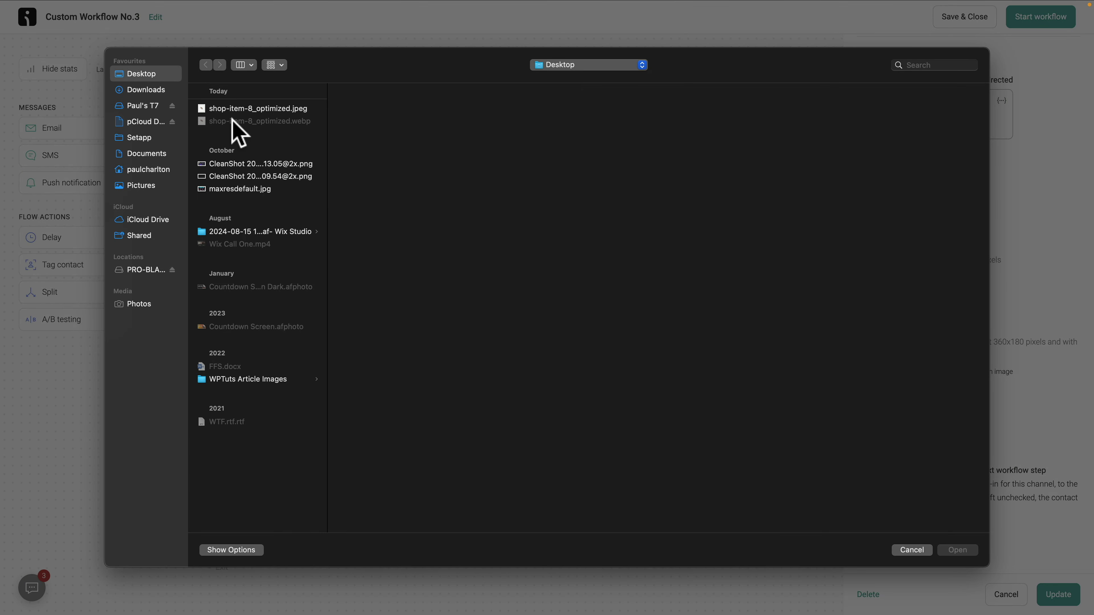
pyautogui.click(255, 109)
pyautogui.click(958, 550)
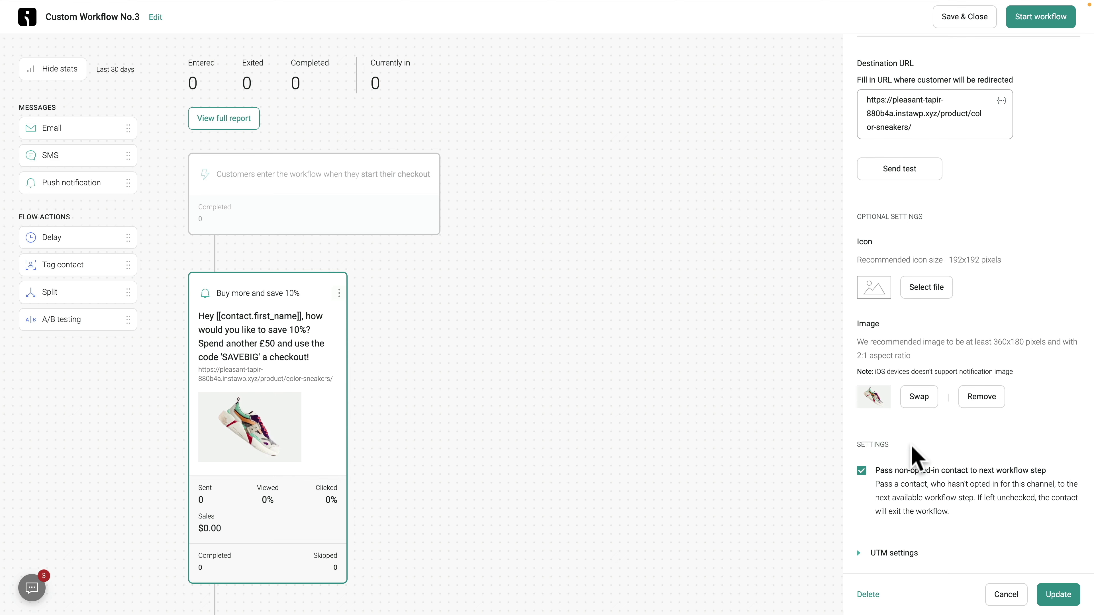
pyautogui.click(860, 553)
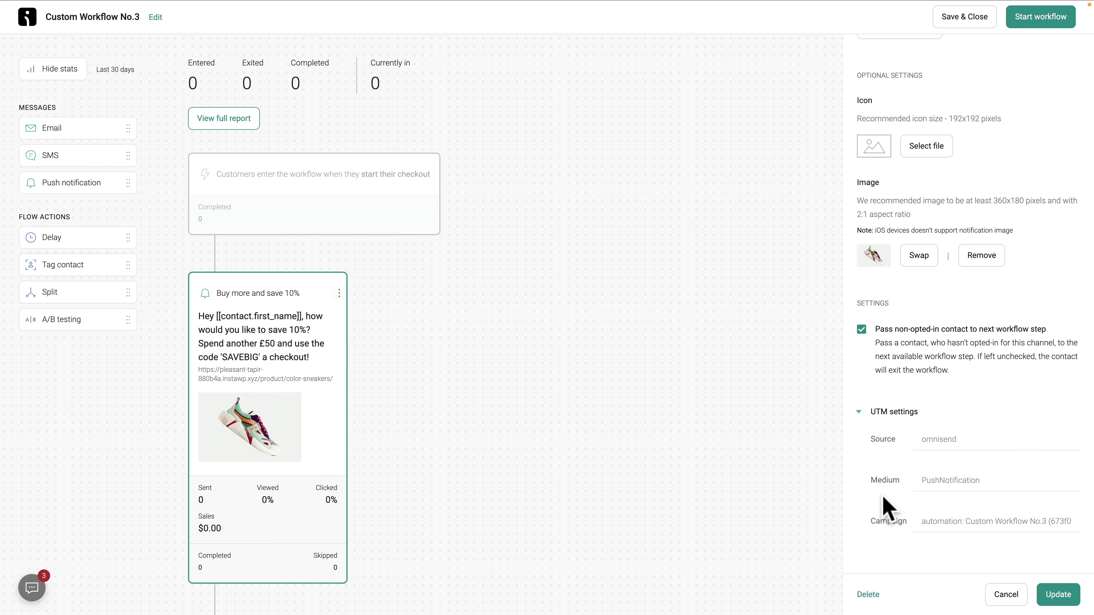